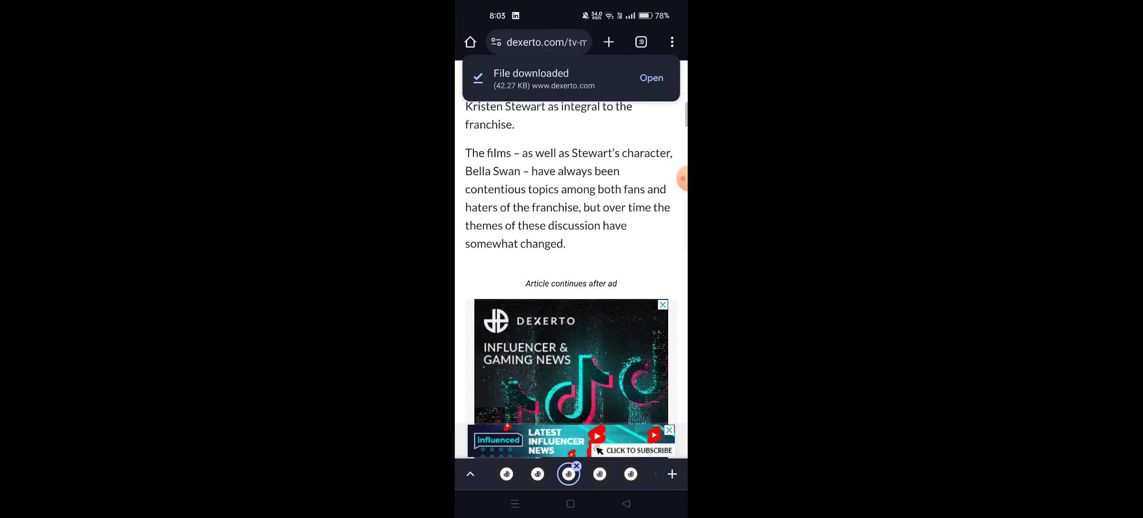
scroll(572, 268, down, 5)
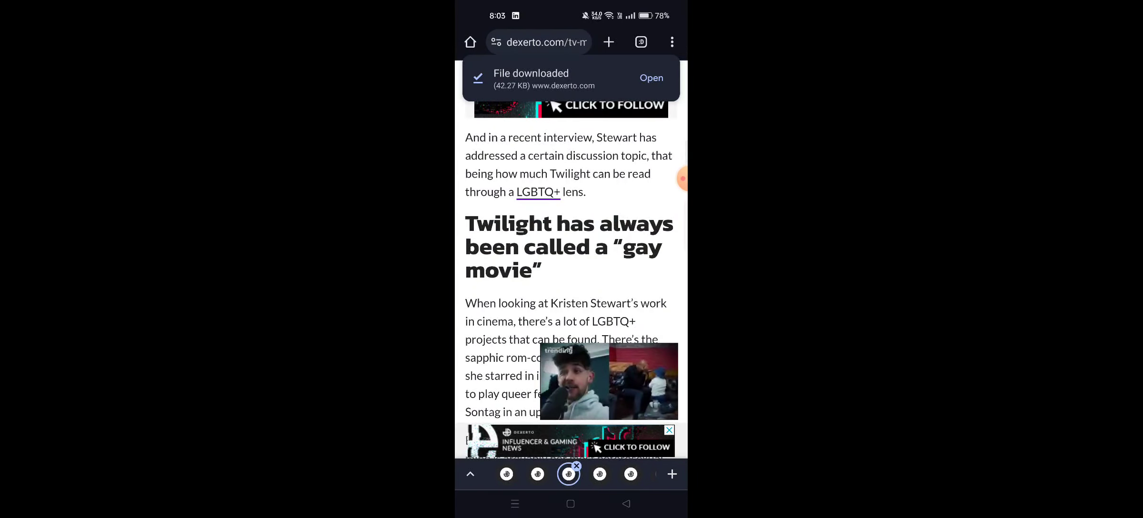
scroll(571, 268, down, 1)
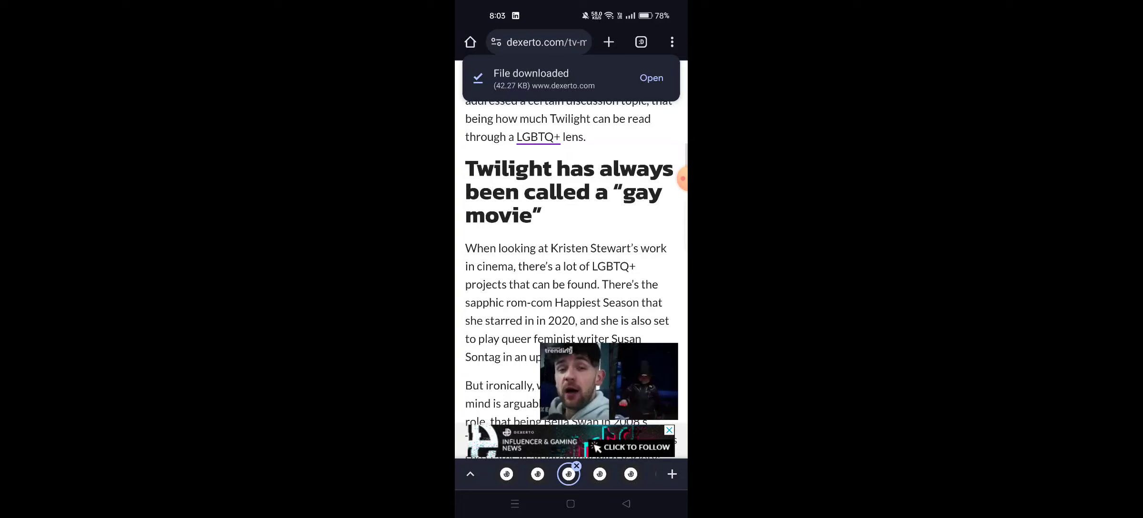
scroll(572, 268, down, 1)
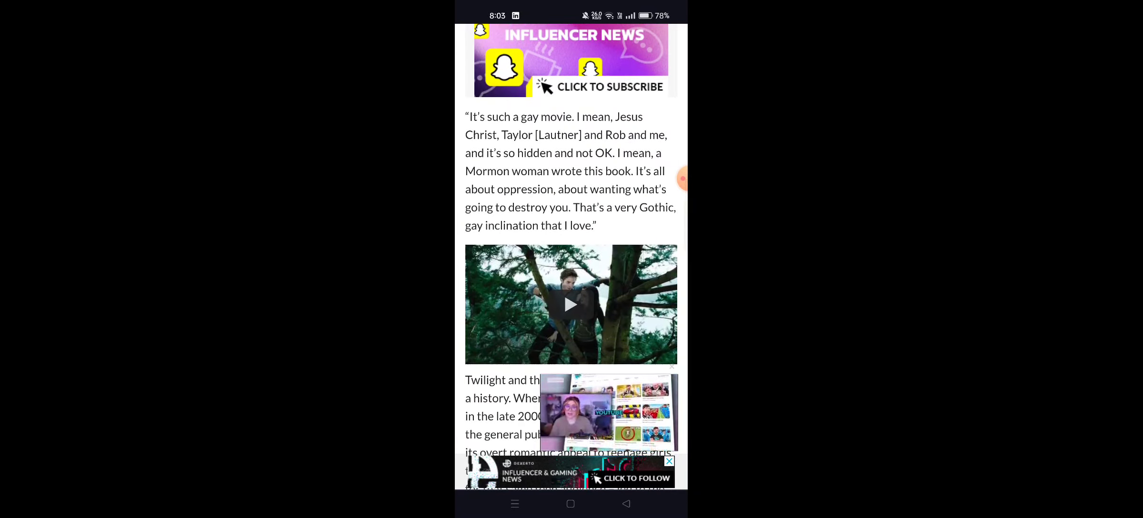
scroll(682, 178, down, 1)
scroll(682, 178, down, 2)
scroll(683, 179, down, 1)
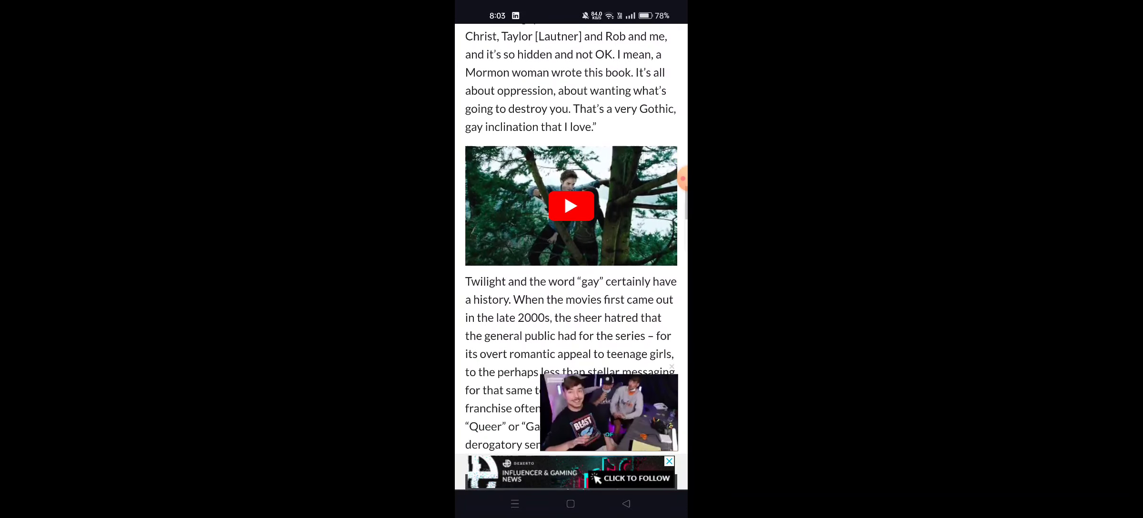